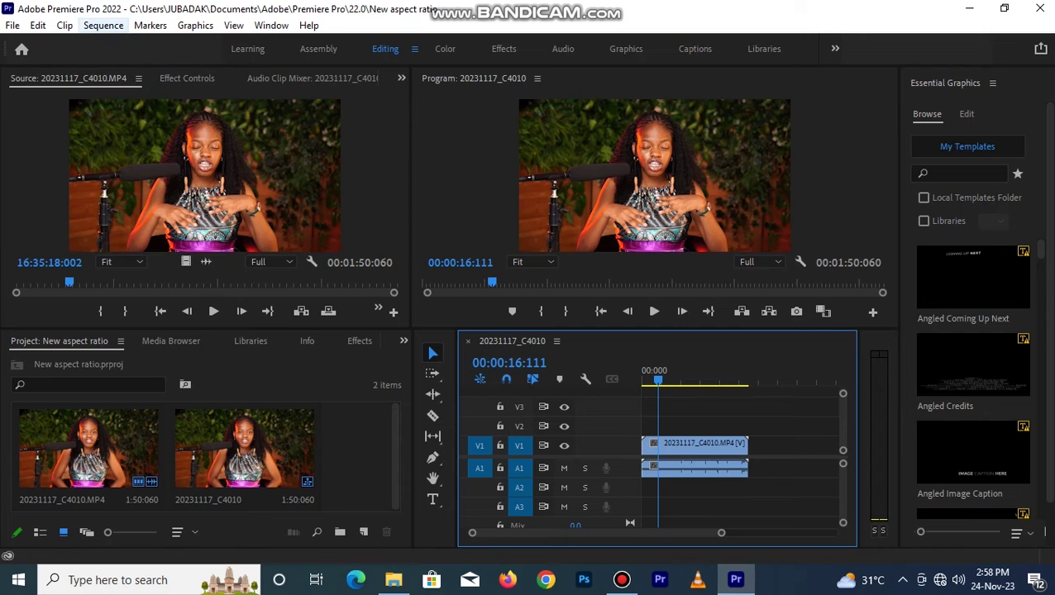
Start Auto Reframe Sequence for 20231117_C4010 and choose Square 1:1 as the target aspect ratio
click(104, 25)
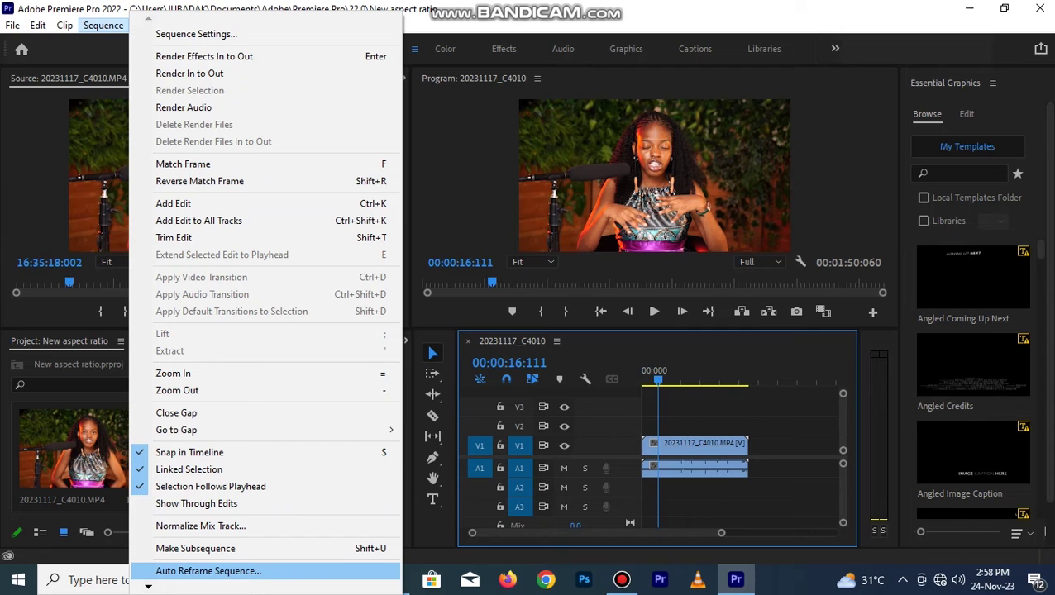
click(209, 570)
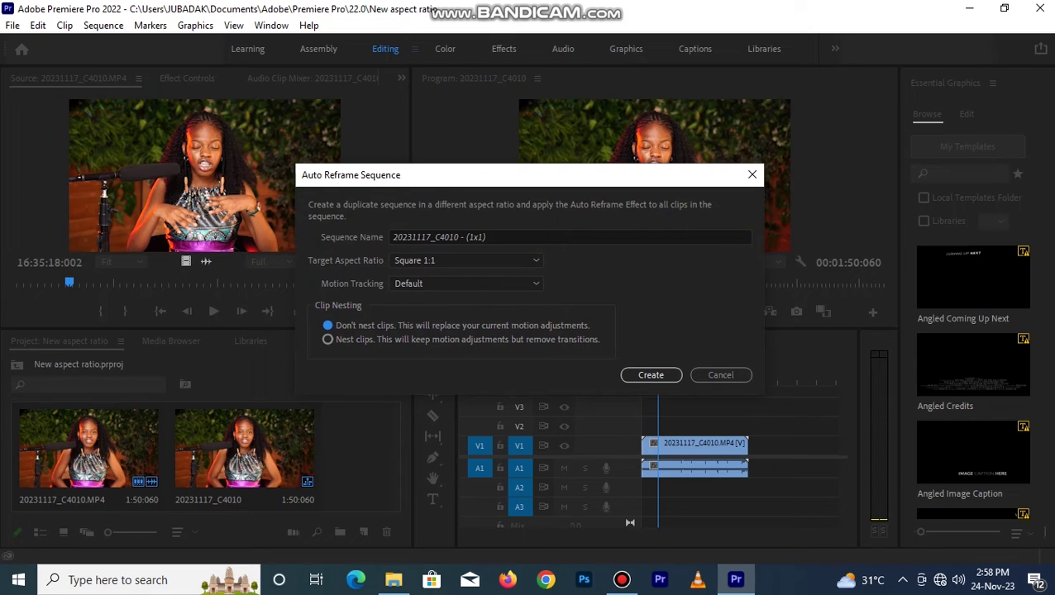
click(463, 259)
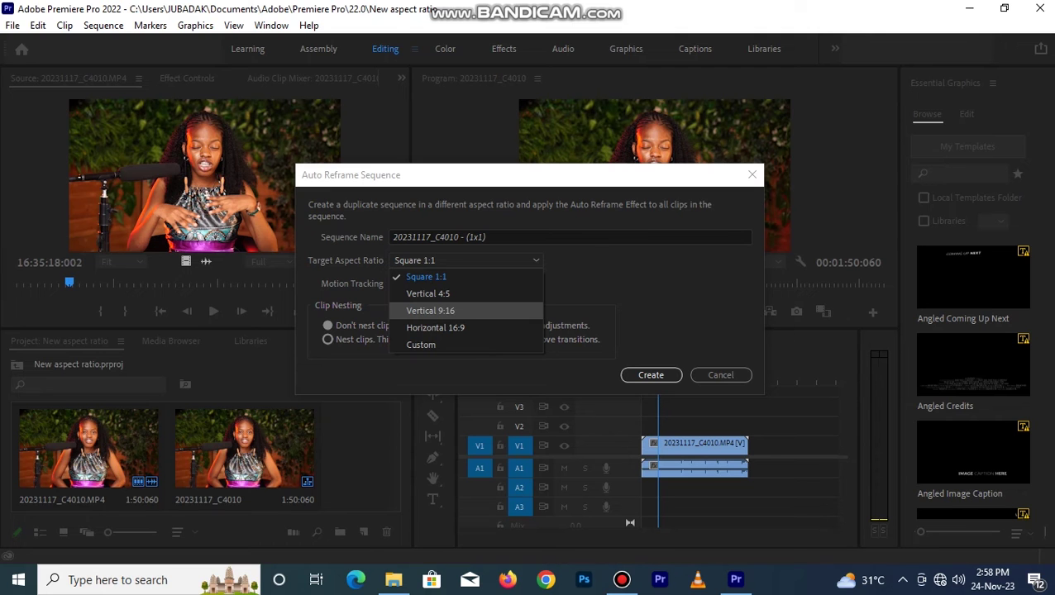
key(Up)
key(Up)
key(Return)
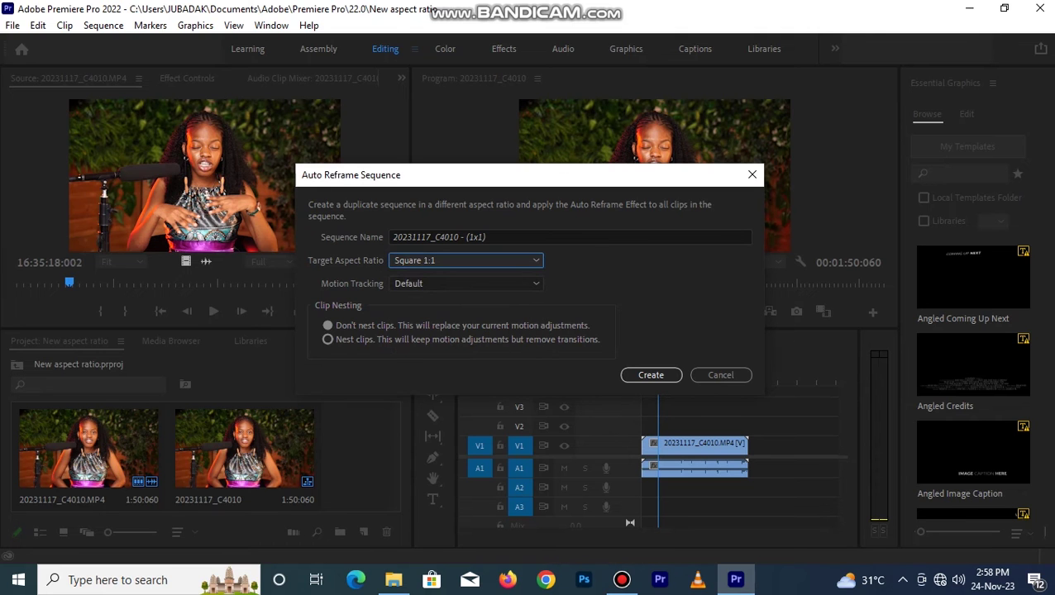
Use Default motion tracking without nesting clips and create the square reframed sequence
click(466, 284)
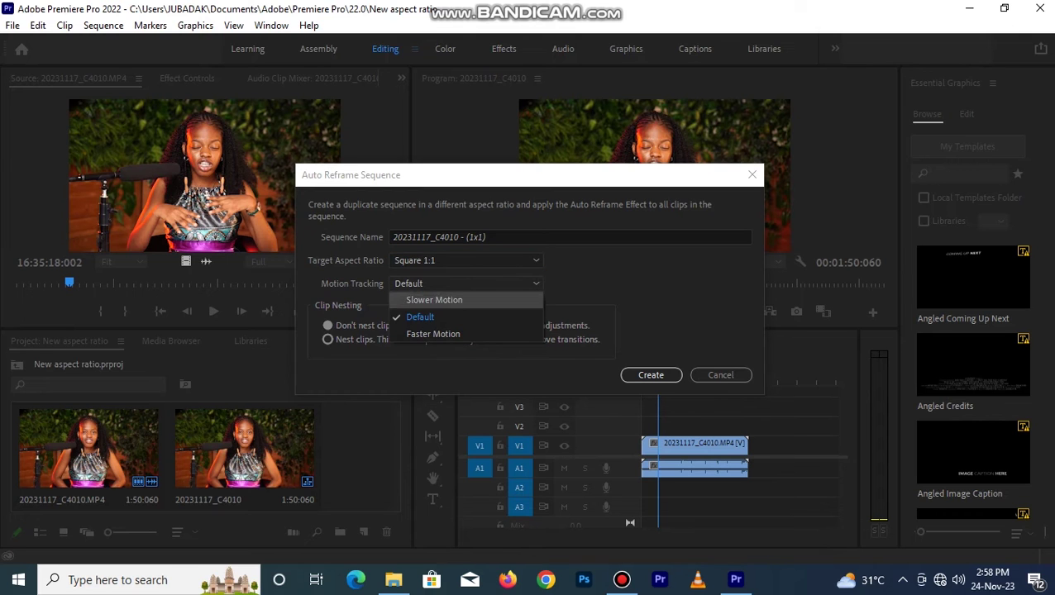
key(Down)
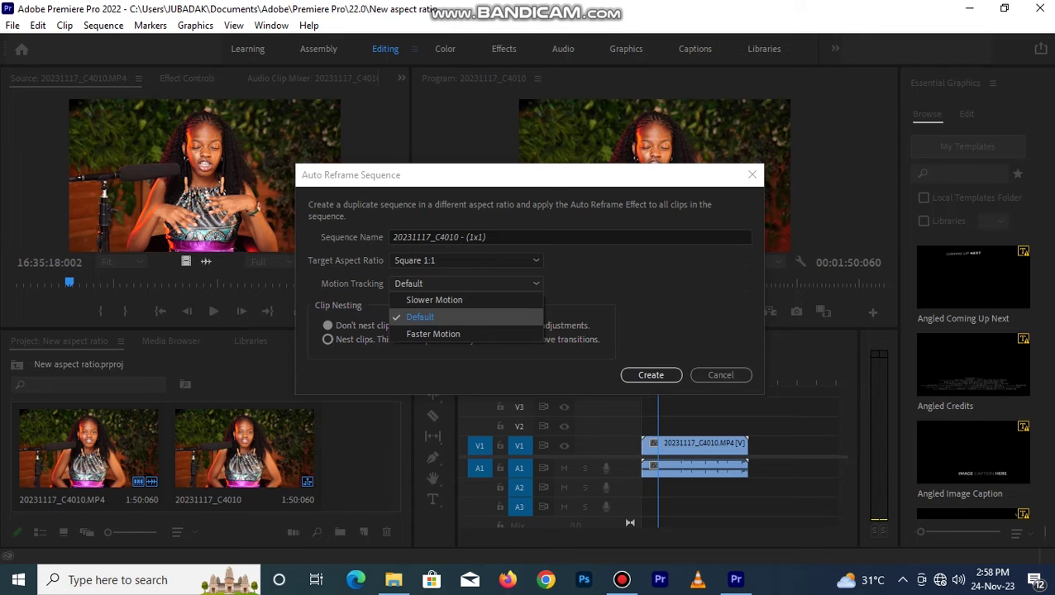
key(Return)
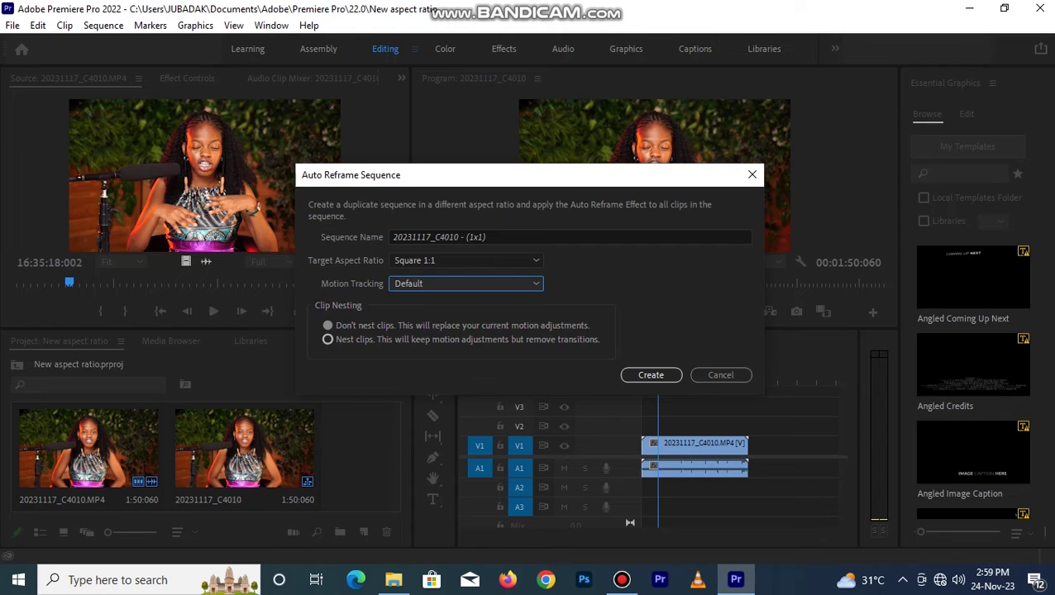
key(Tab)
key(Tab)
key(Tab)
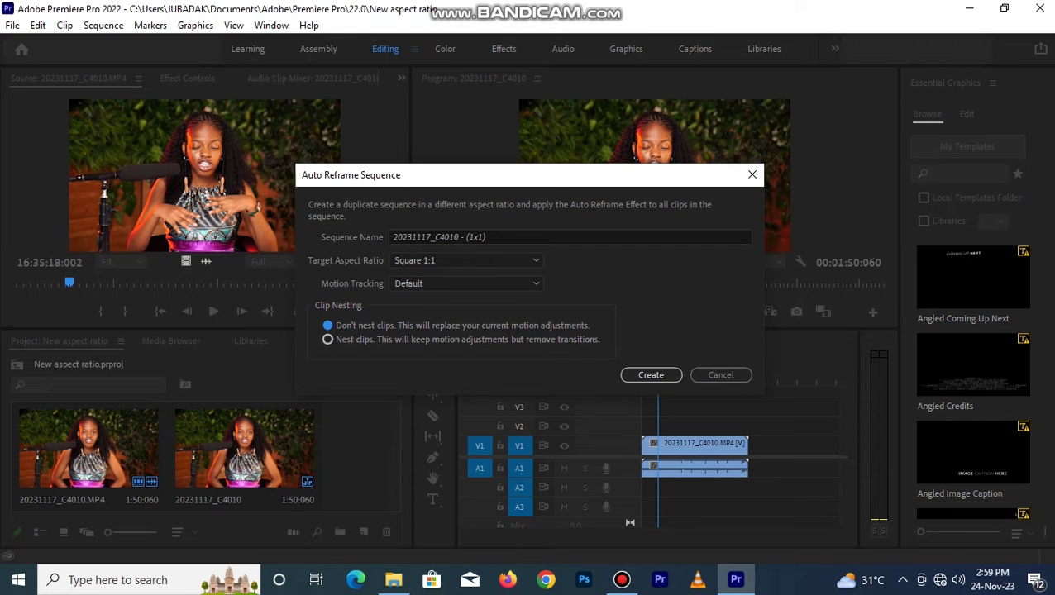
key(Return)
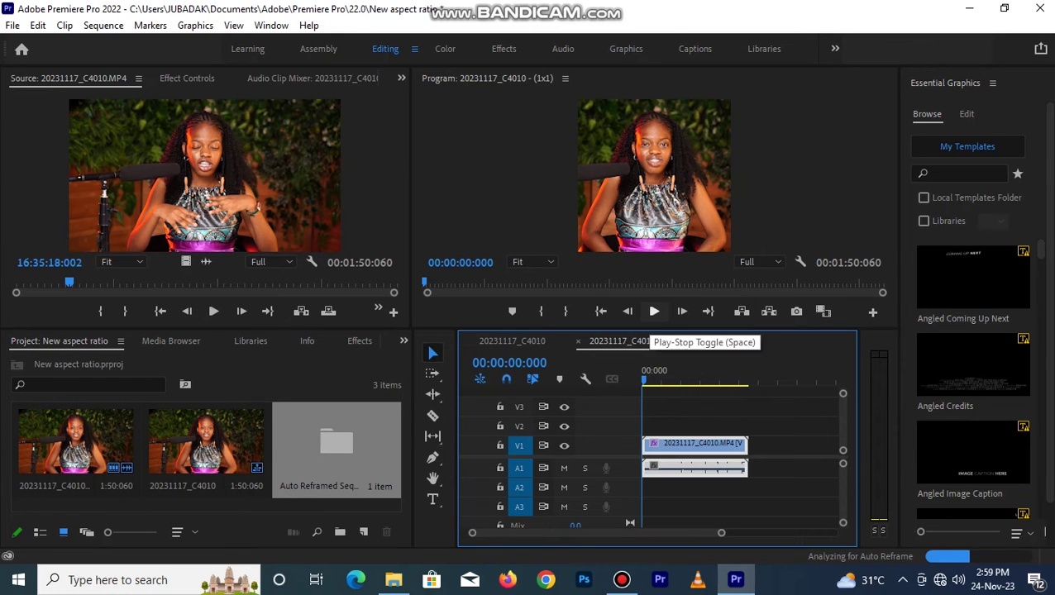
Preview the first seconds of the 1:1 sequence and compare its framing with the original sequence
click(654, 312)
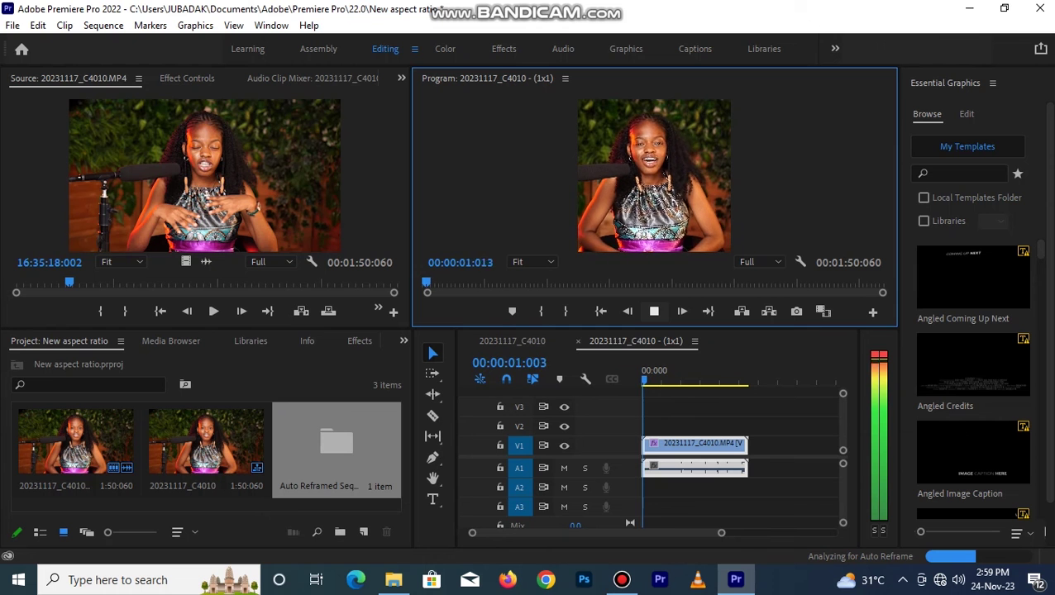
key(space)
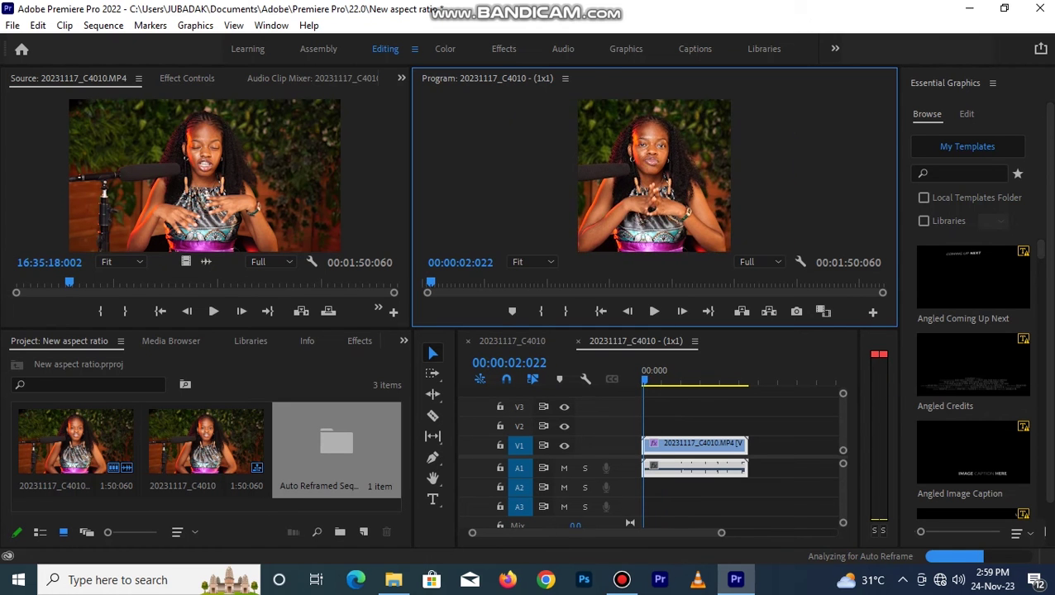
click(511, 341)
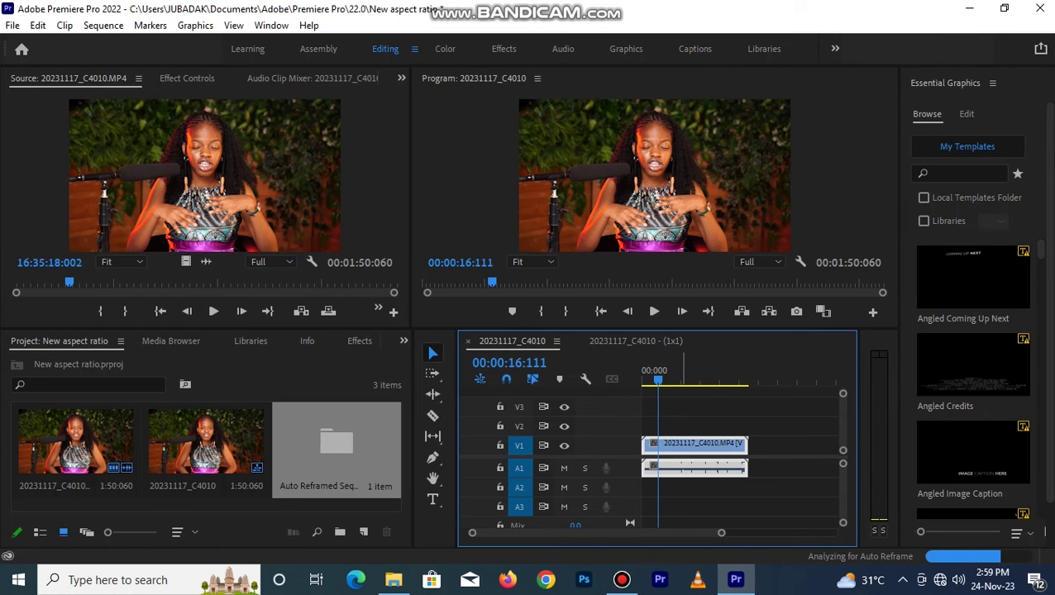
click(645, 378)
click(577, 341)
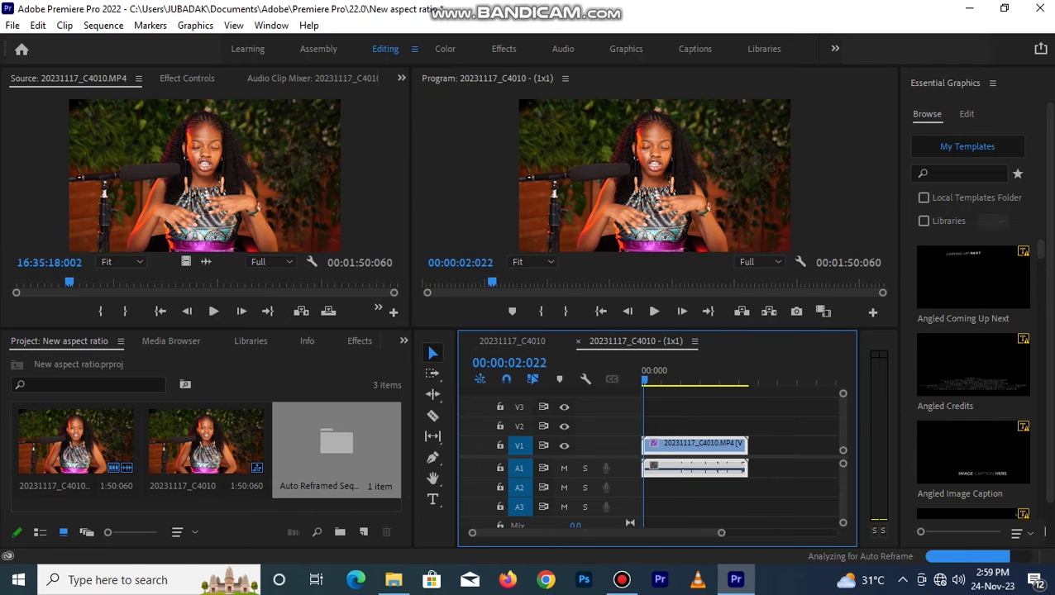
Delete the auto reframed sequences bin from the project and make the original sequence's timeline active
click(335, 442)
key(Delete)
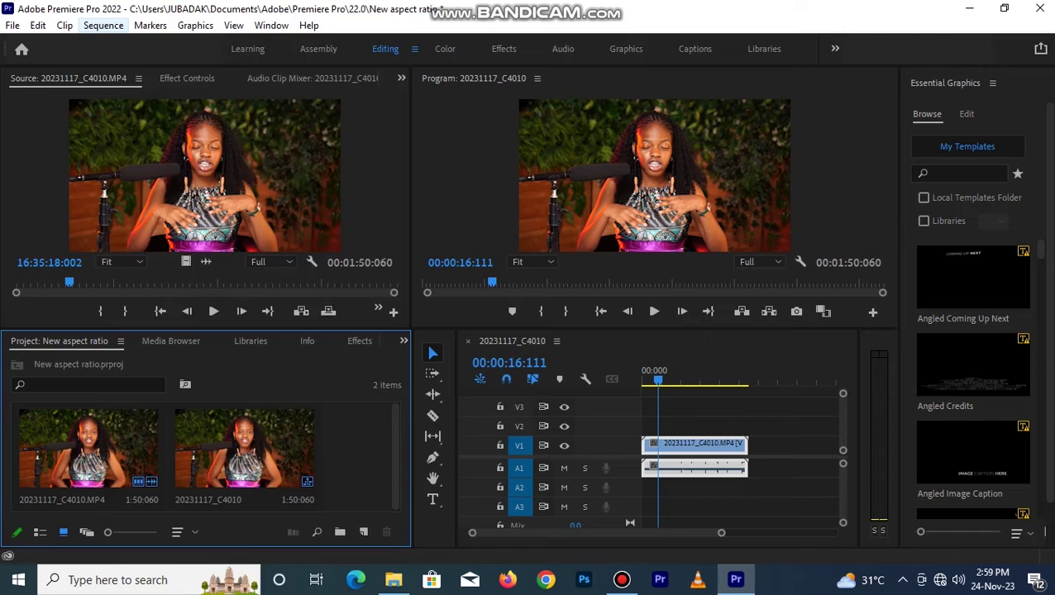
click(104, 25)
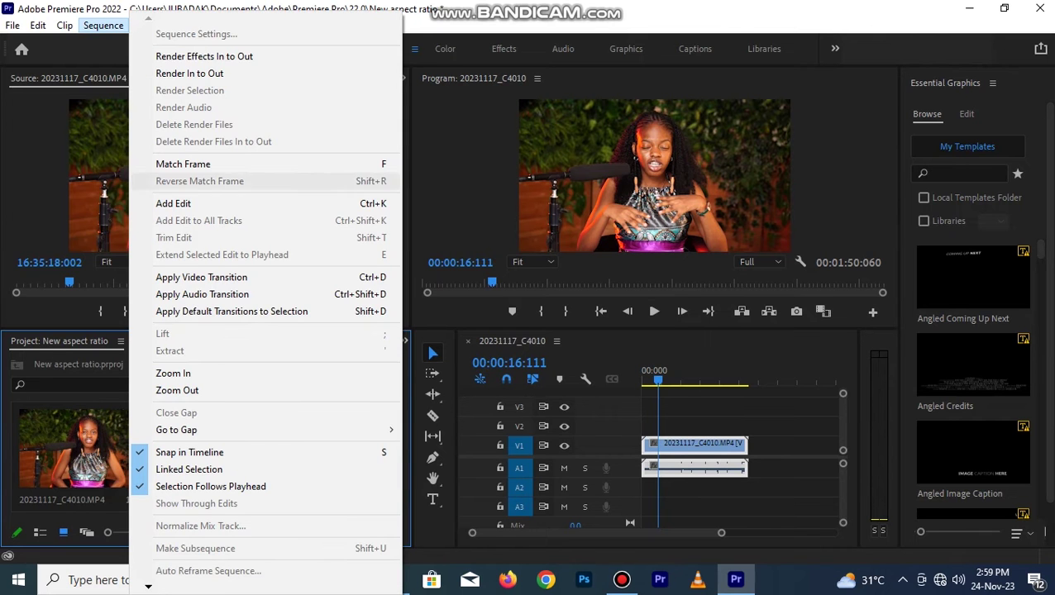
key(Escape)
click(795, 422)
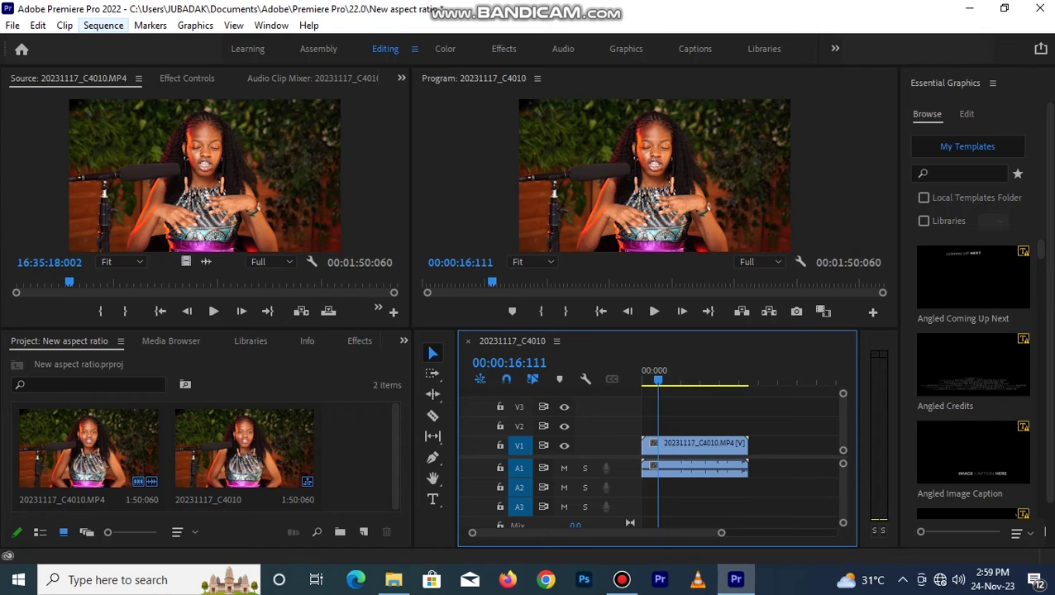
Create an auto reframed duplicate of the 20231117_C4010 sequence with the Vertical 9:16 aspect ratio and Default motion tracking
click(103, 24)
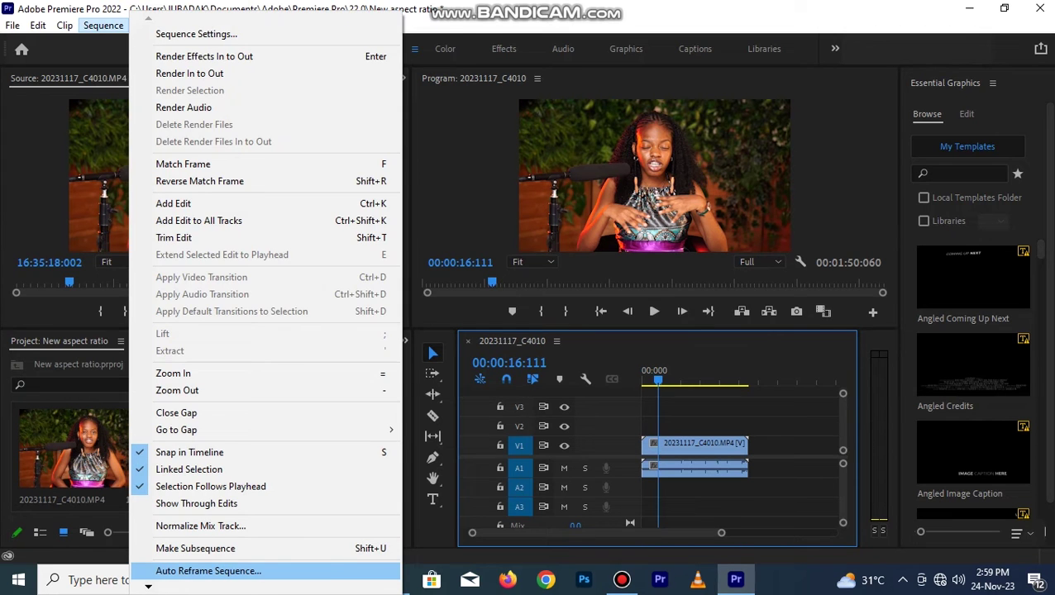
click(208, 570)
click(465, 260)
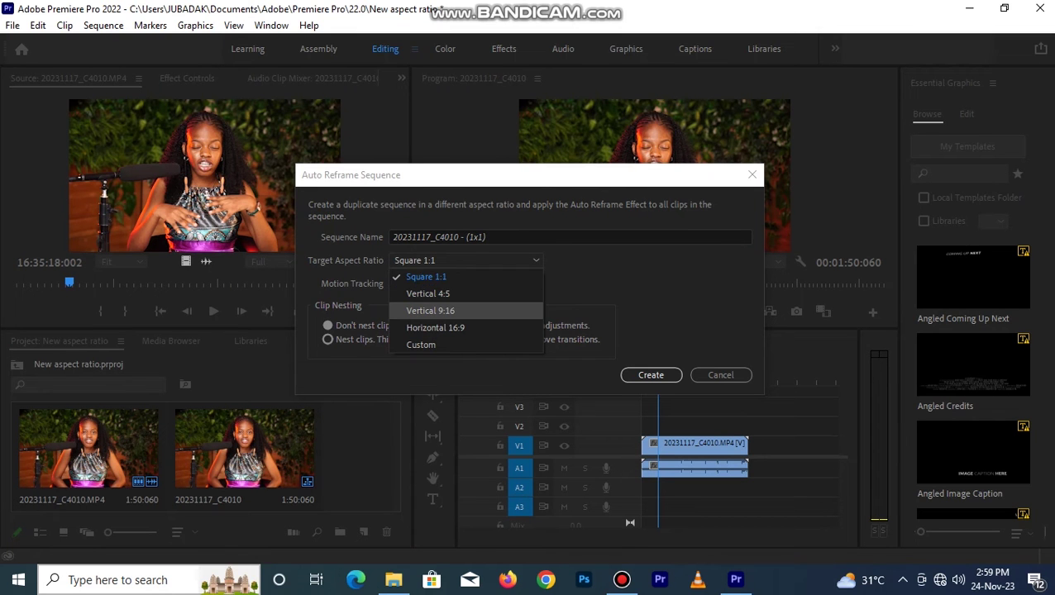
click(430, 309)
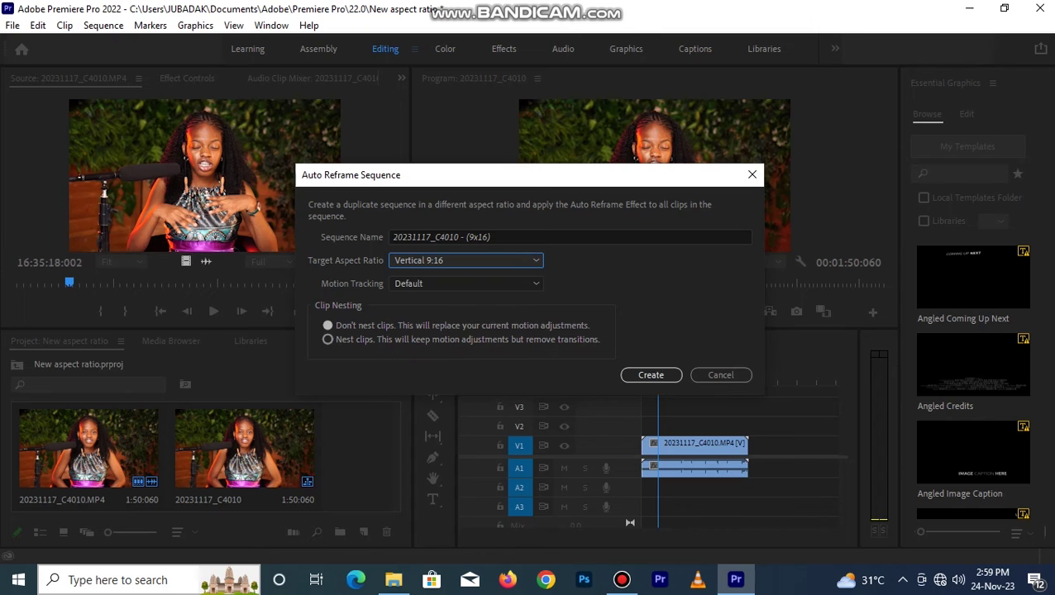
key(Return)
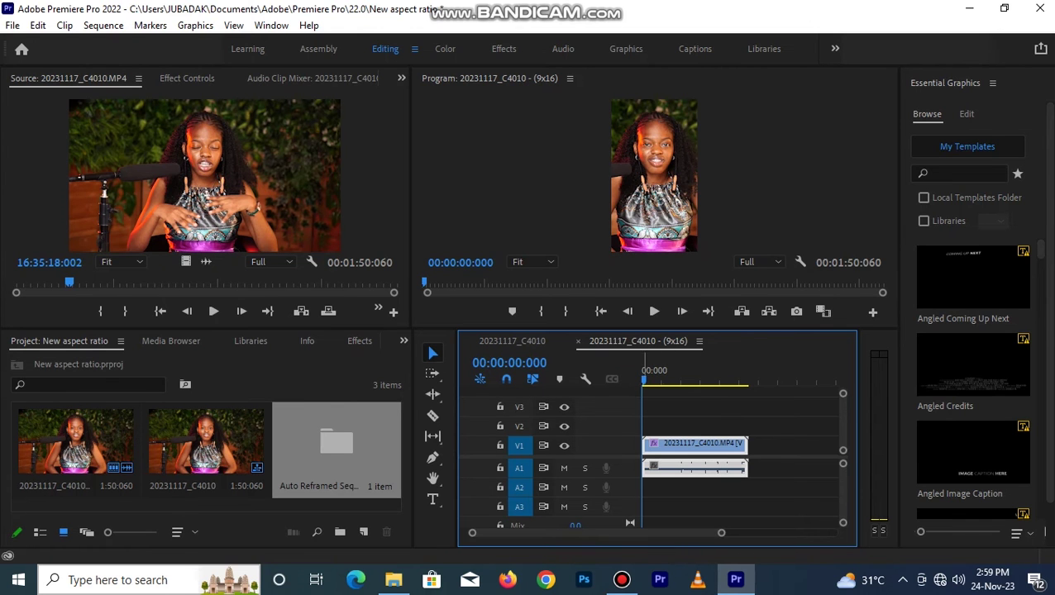
Compare the framing of the original and 9:16 sequences, moving the original's playhead to about 4 seconds
click(512, 341)
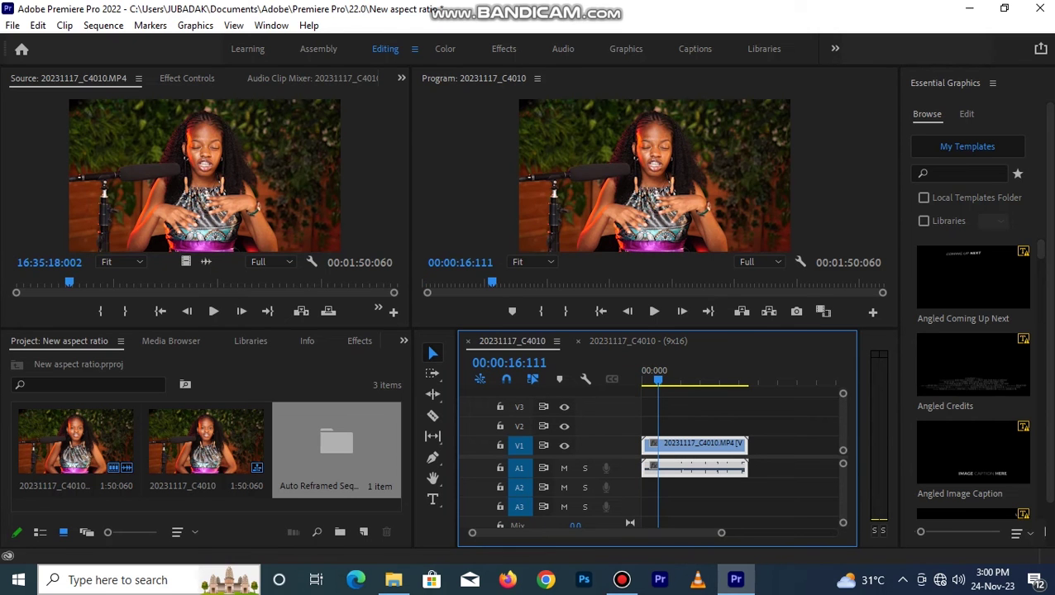
click(637, 341)
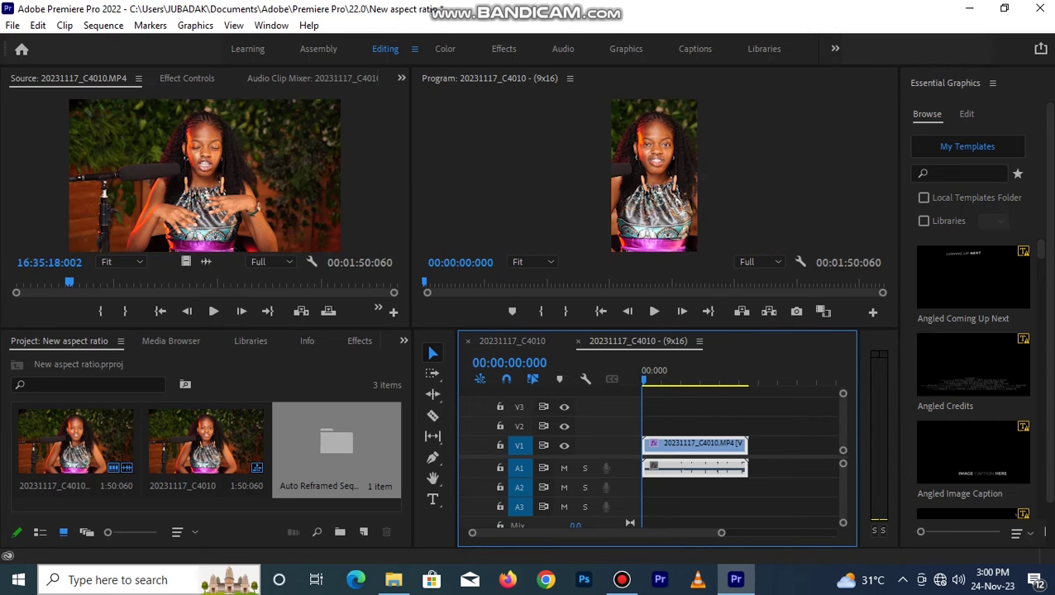
click(513, 341)
click(638, 341)
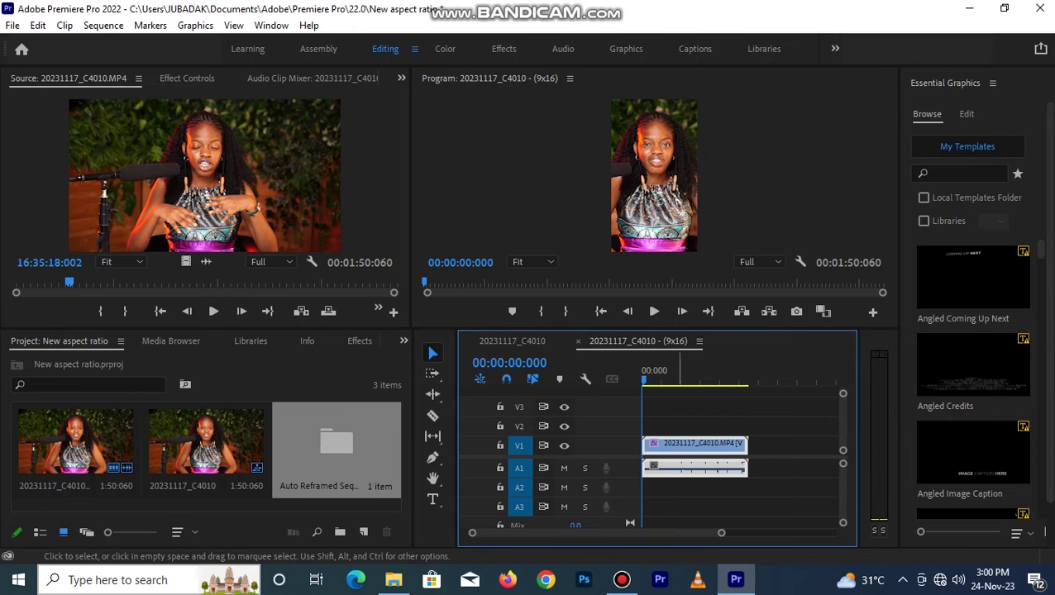
click(511, 340)
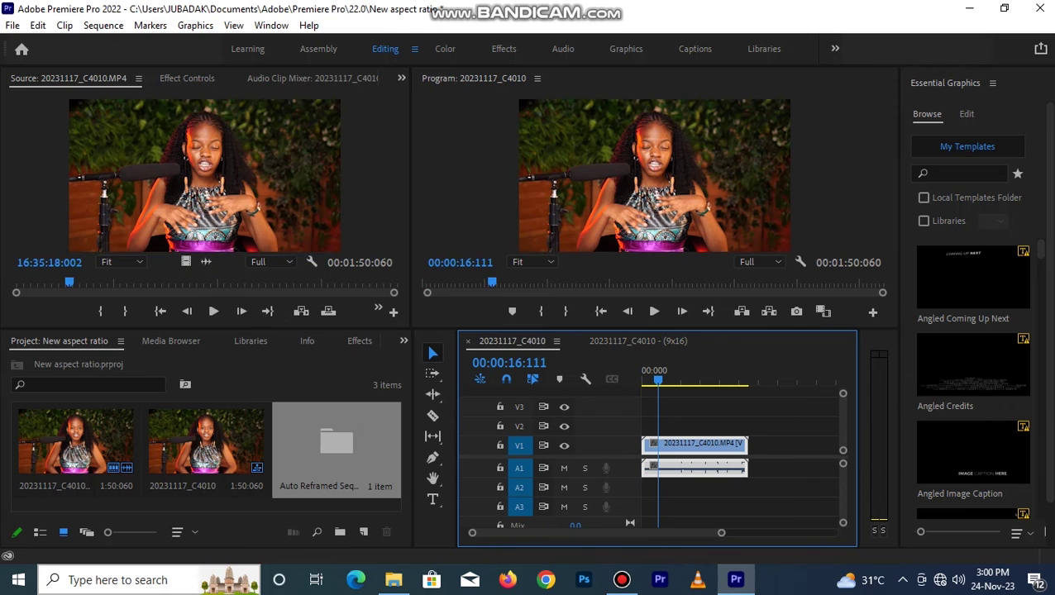
drag(657, 374, 646, 373)
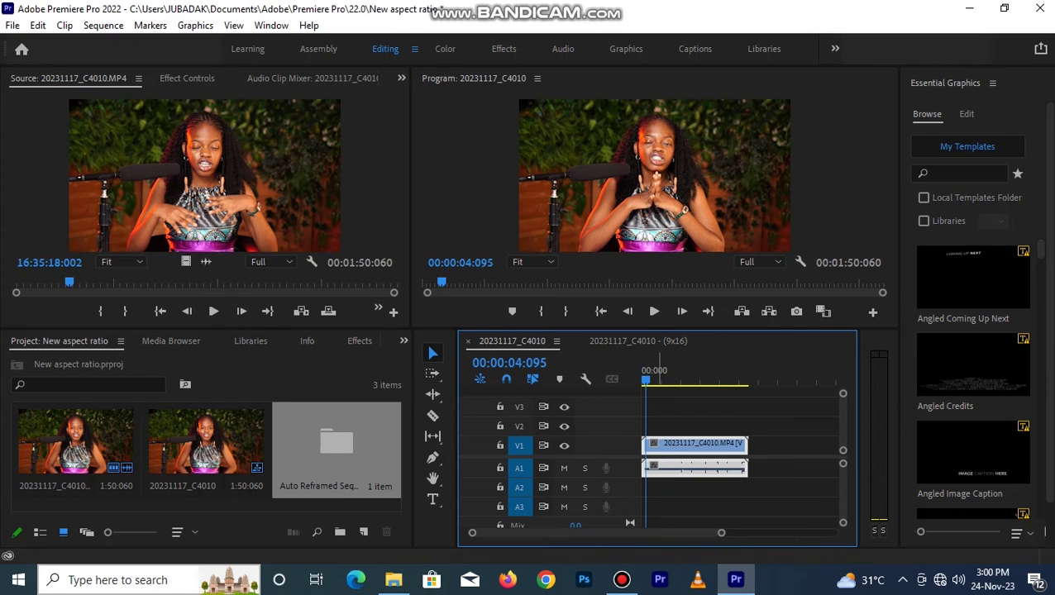
click(639, 340)
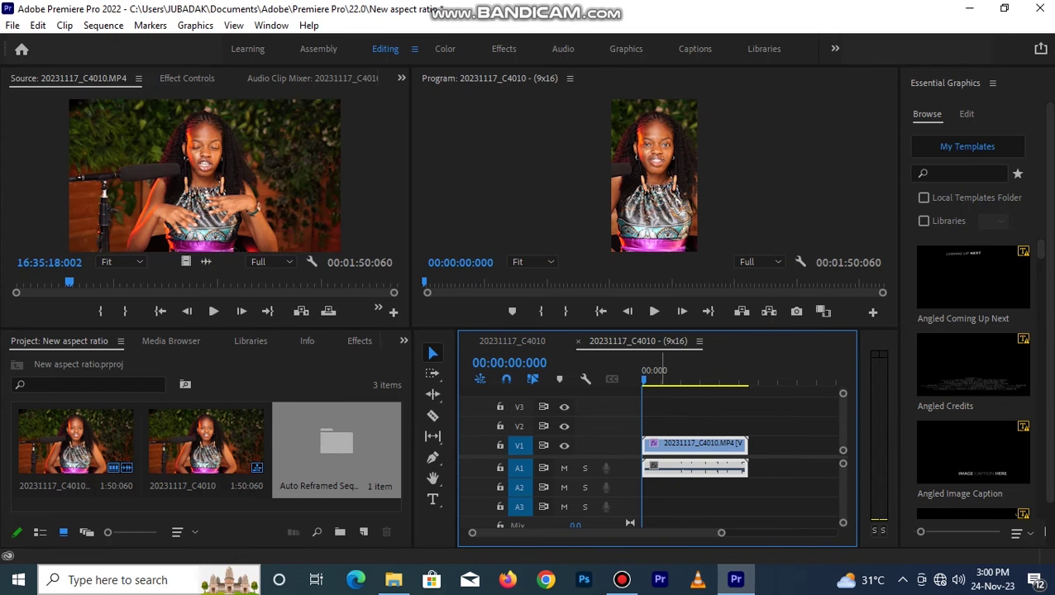
Preview the opening seconds of the 9:16 sequence and close its timeline
click(653, 311)
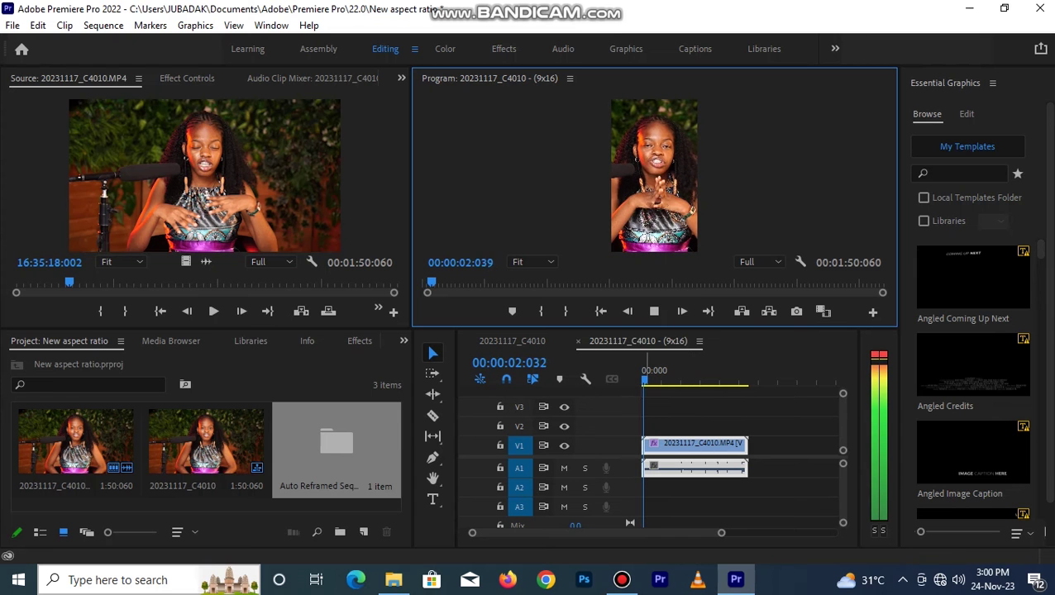
key(space)
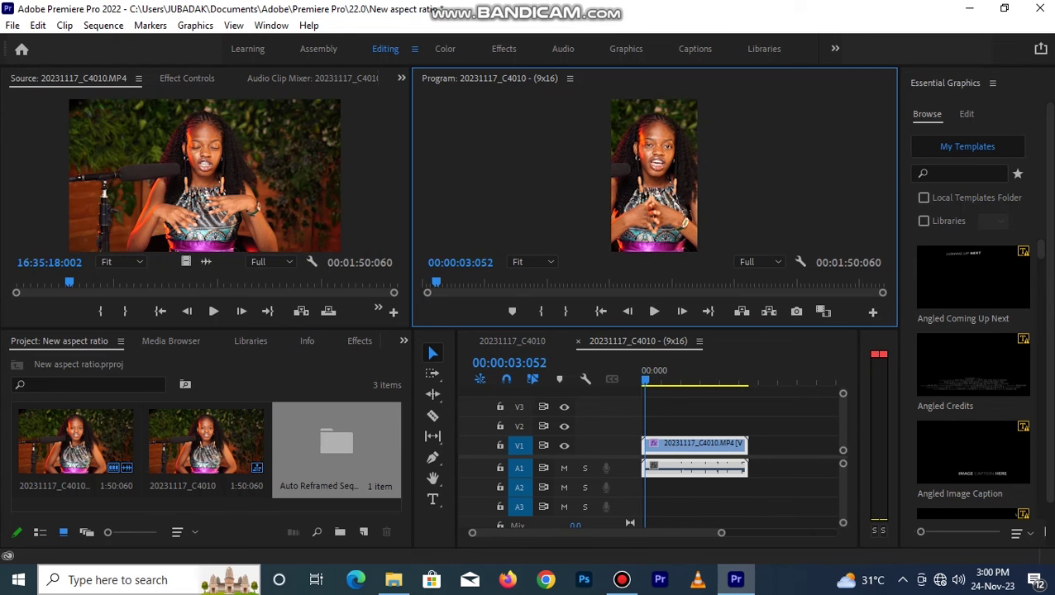
click(578, 340)
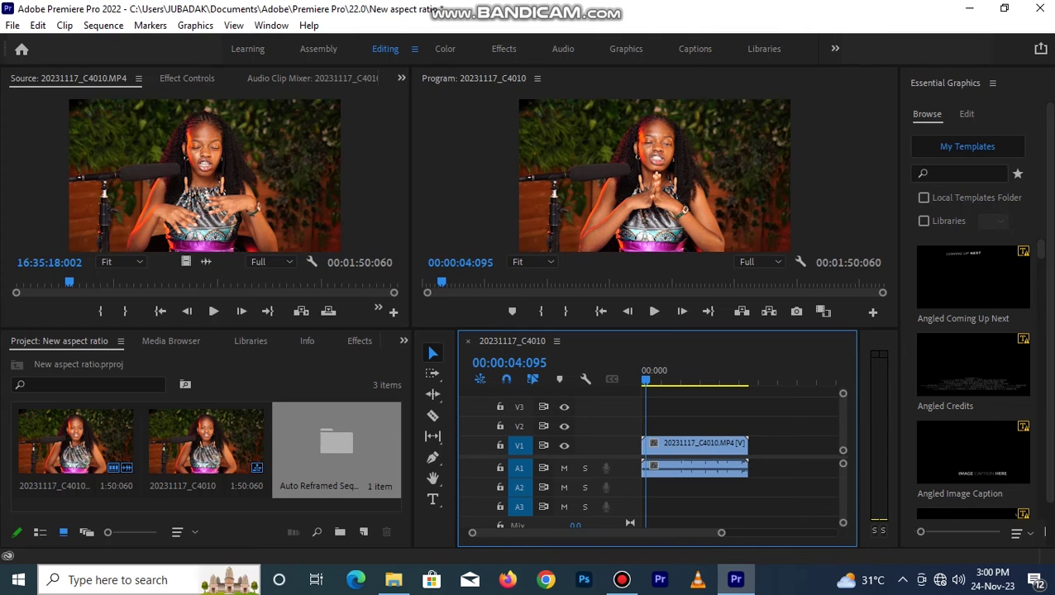
Create an auto reframed duplicate of the original sequence with the Vertical 4:5 aspect ratio and Default motion tracking
click(103, 24)
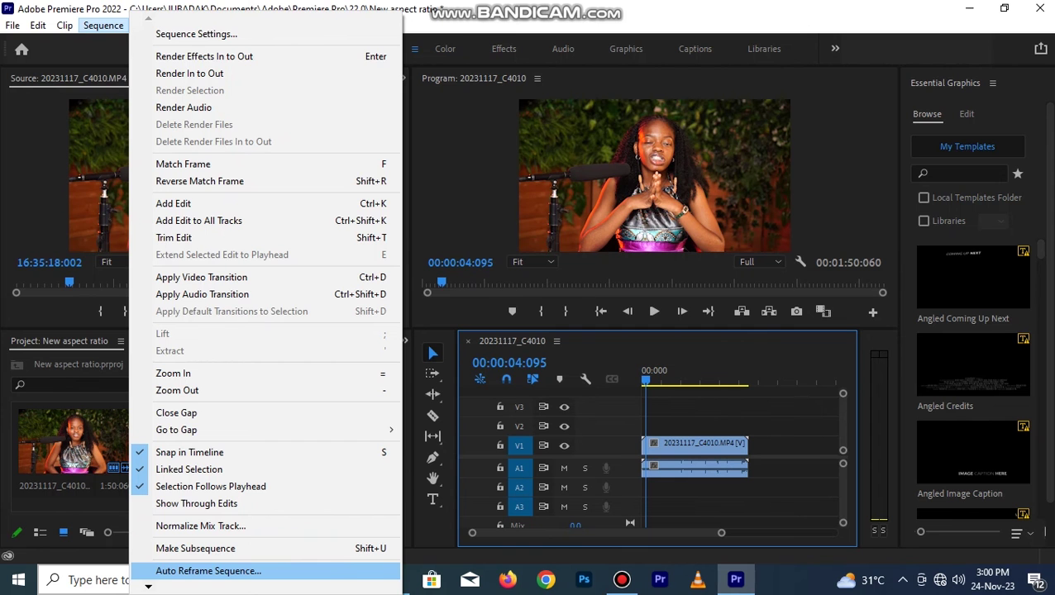
click(208, 570)
click(465, 259)
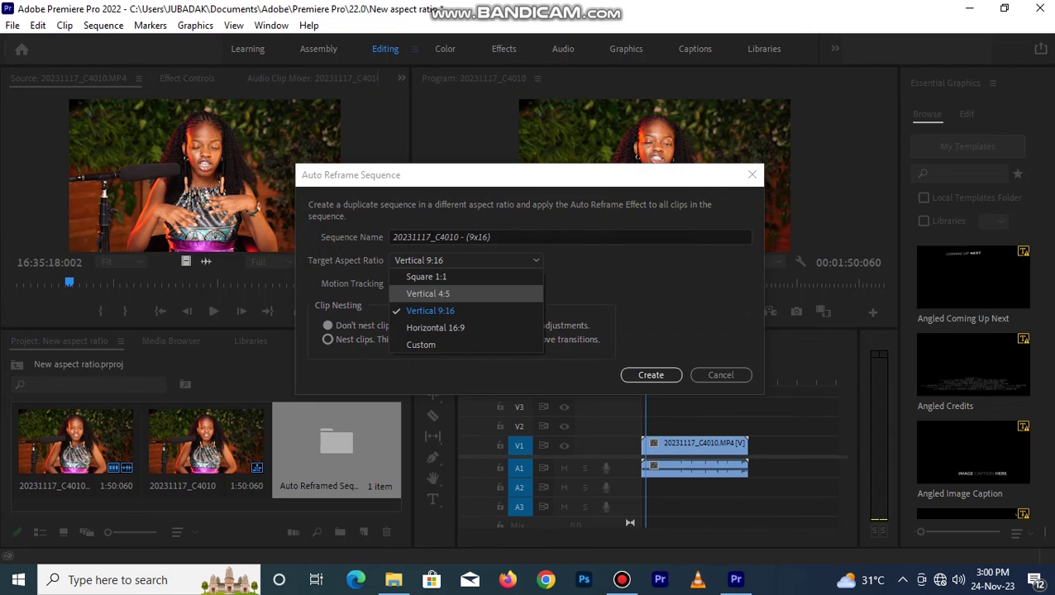
key(Return)
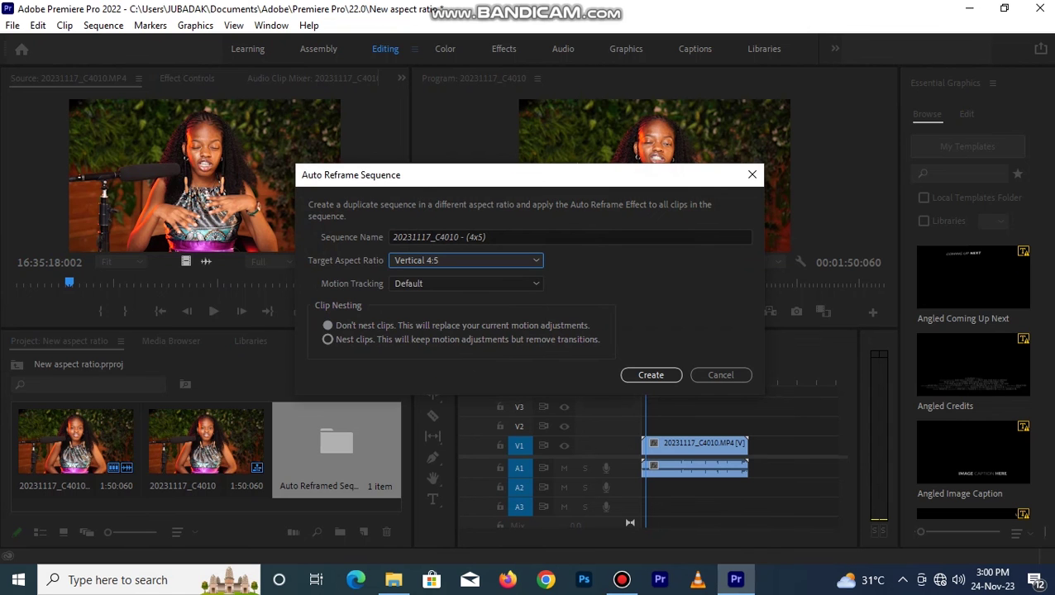
click(650, 375)
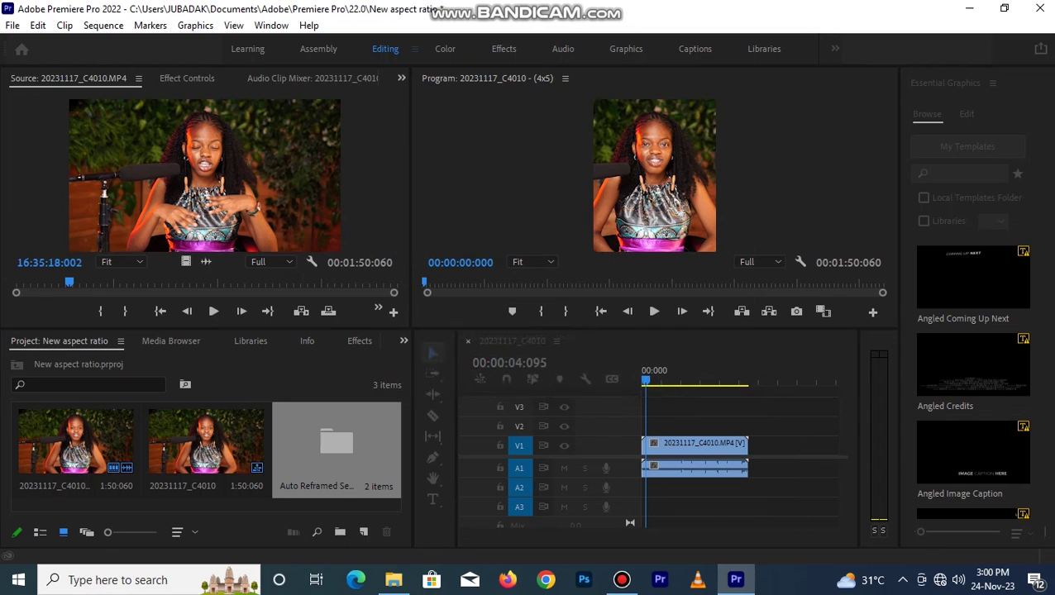